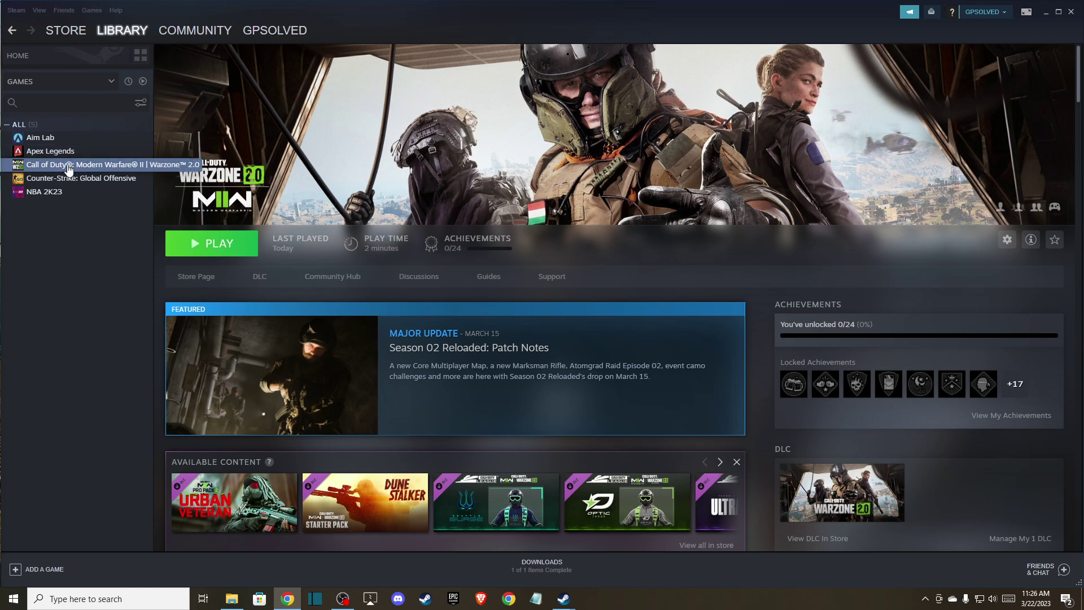
# Add the -d3d11 launch option to Call of Duty in its Steam properties.
pyautogui.rightClick(70, 169)
pyautogui.click(96, 234)
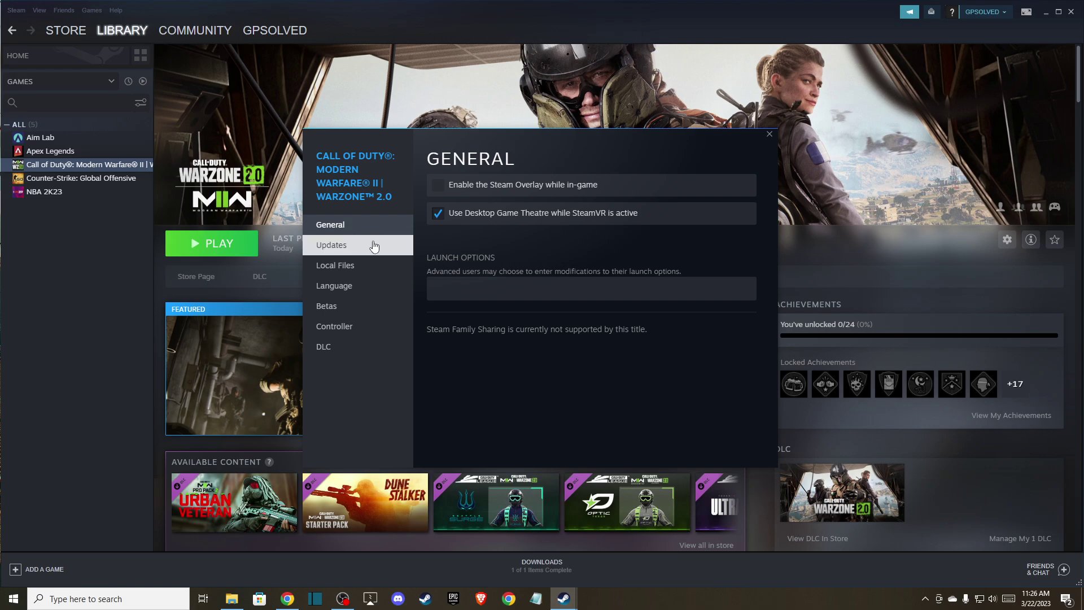
pyautogui.click(347, 267)
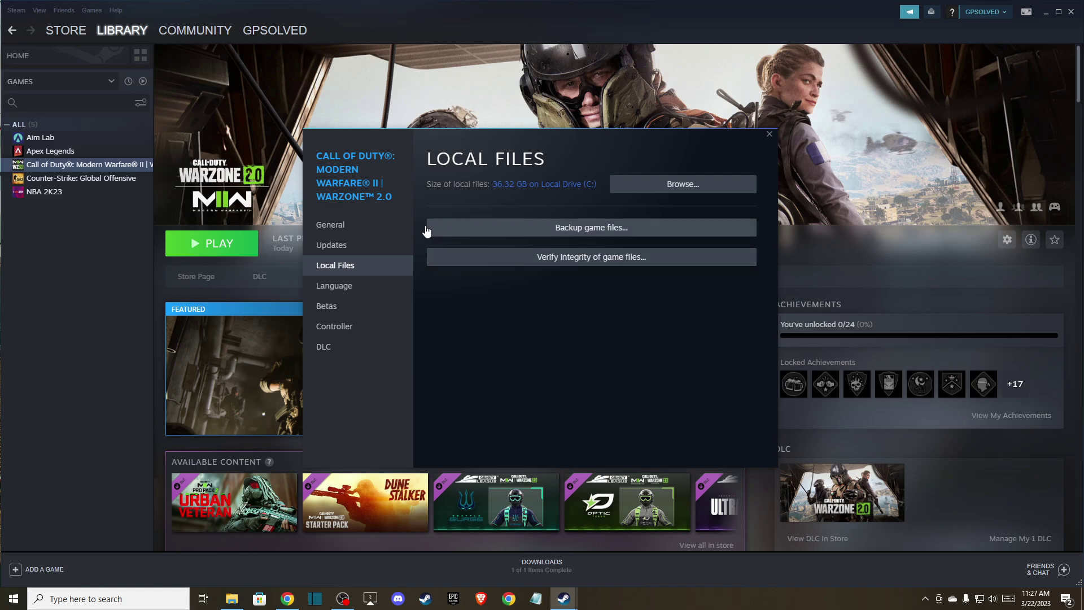
pyautogui.click(375, 230)
pyautogui.click(454, 286)
pyautogui.write('-d3d11')
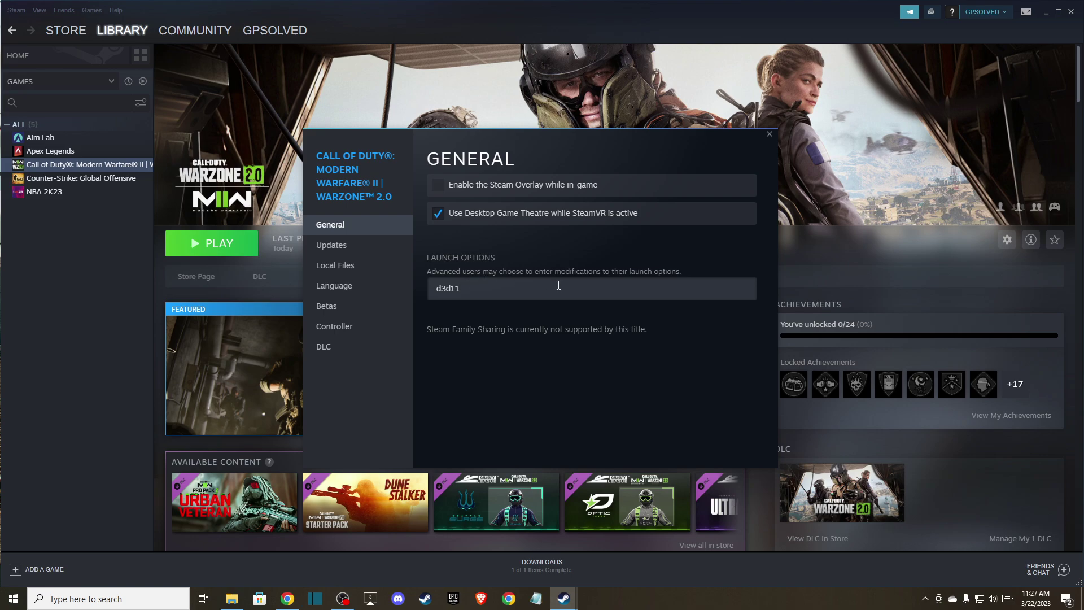
pyautogui.moveTo(481, 291)
pyautogui.mouseDown()
pyautogui.moveTo(424, 291)
pyautogui.moveTo(485, 297)
pyautogui.mouseUp()
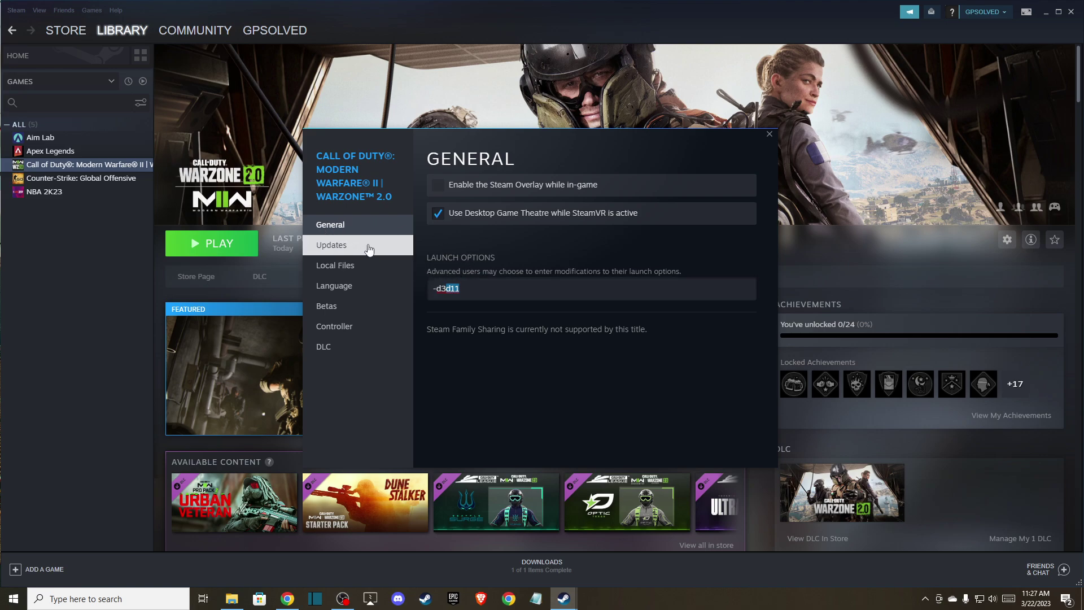
# Browse to the Call of Duty HQ install folder from Steam's local files settings.
pyautogui.click(337, 268)
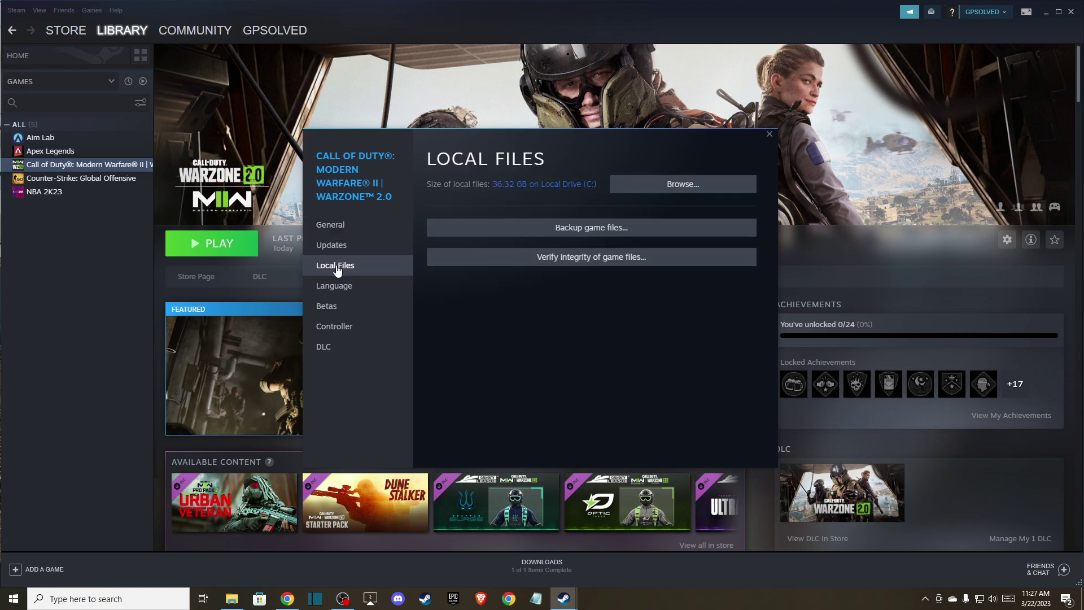
pyautogui.click(646, 195)
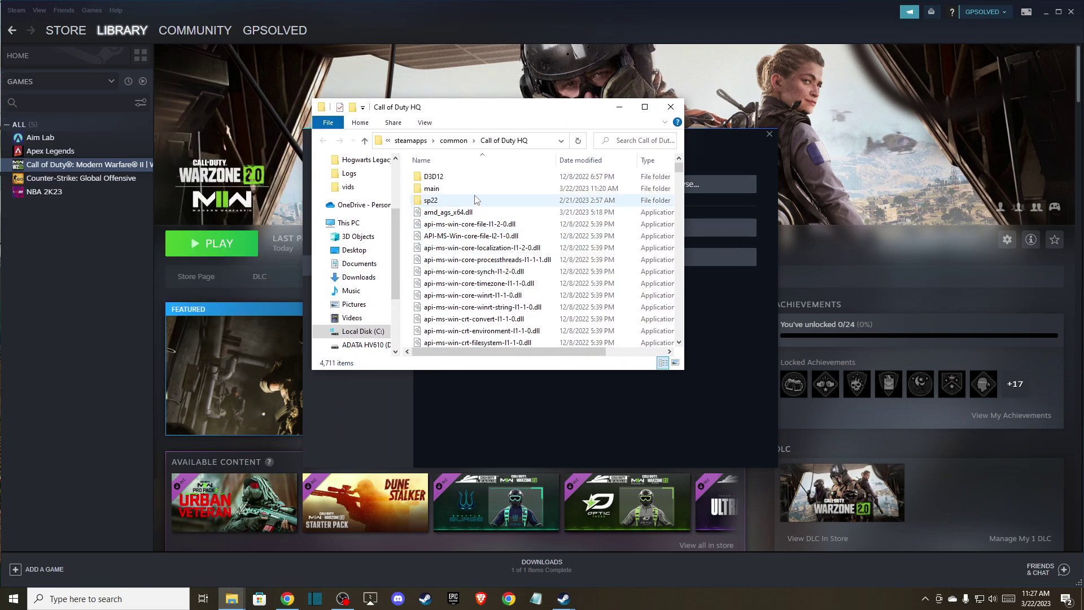
pyautogui.scroll(-5, 463, 194)
pyautogui.scroll(-5, 457, 203)
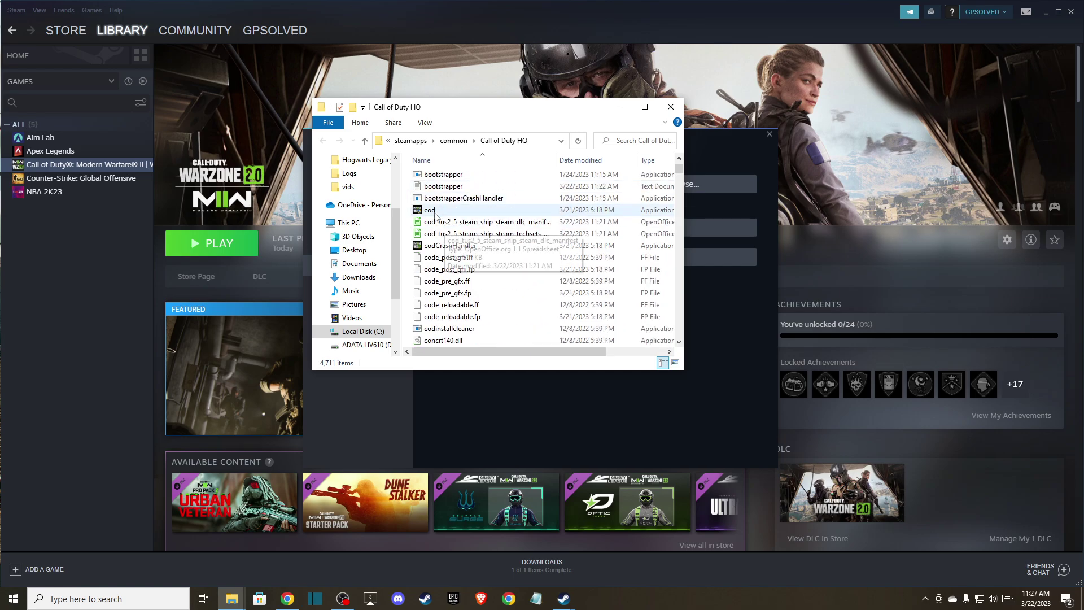
pyautogui.rightClick(442, 219)
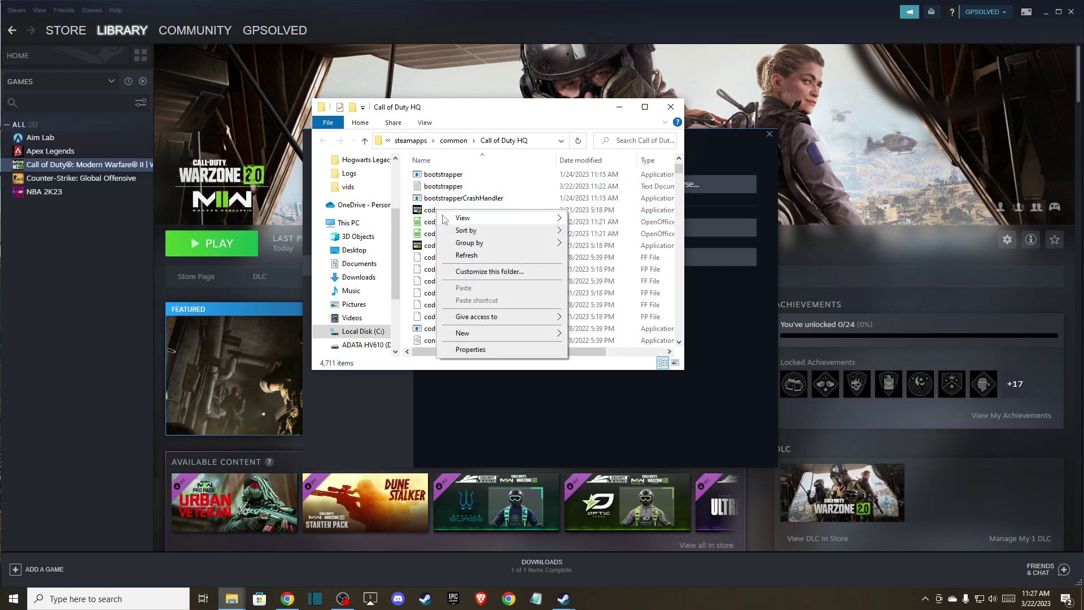
pyautogui.click(470, 349)
pyautogui.press('Escape')
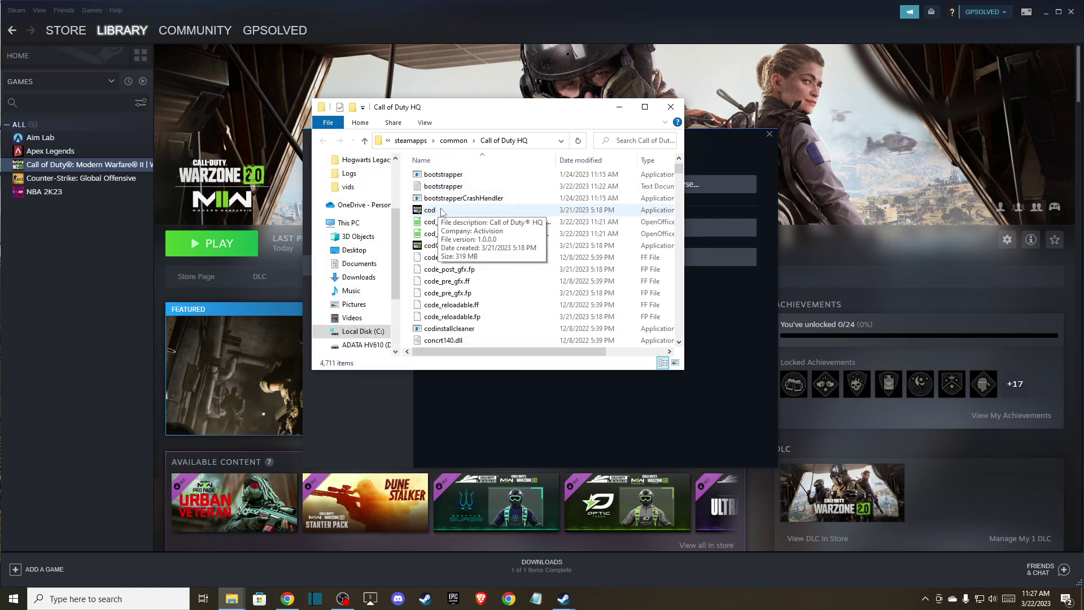
# Set the cod application to run as administrator in its Compatibility settings.
pyautogui.click(433, 210)
pyautogui.rightClick(440, 211)
pyautogui.click(474, 484)
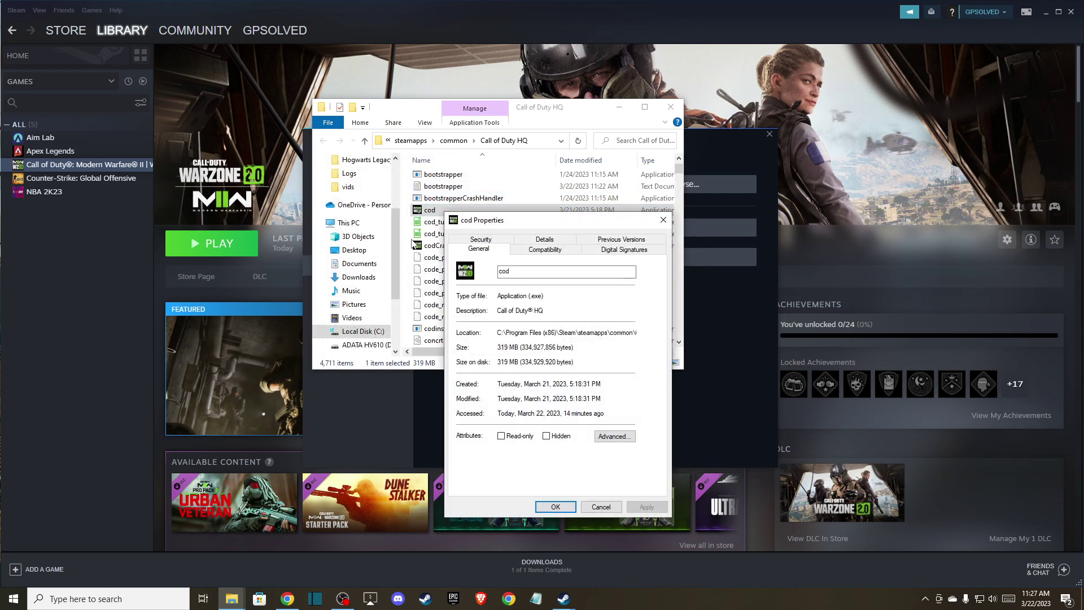
pyautogui.click(544, 248)
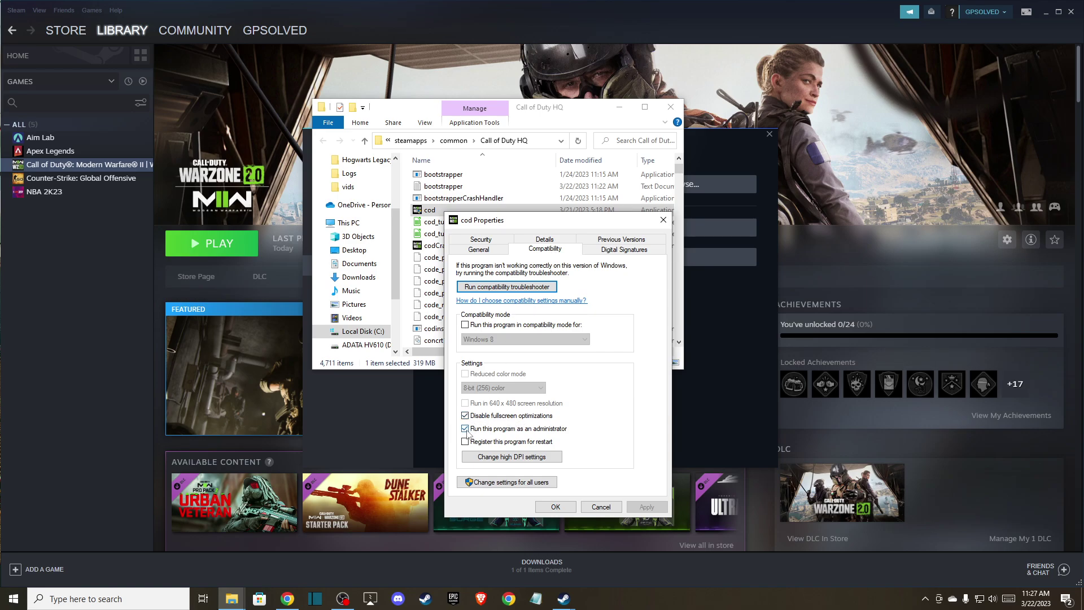
pyautogui.click(464, 429)
pyautogui.click(599, 507)
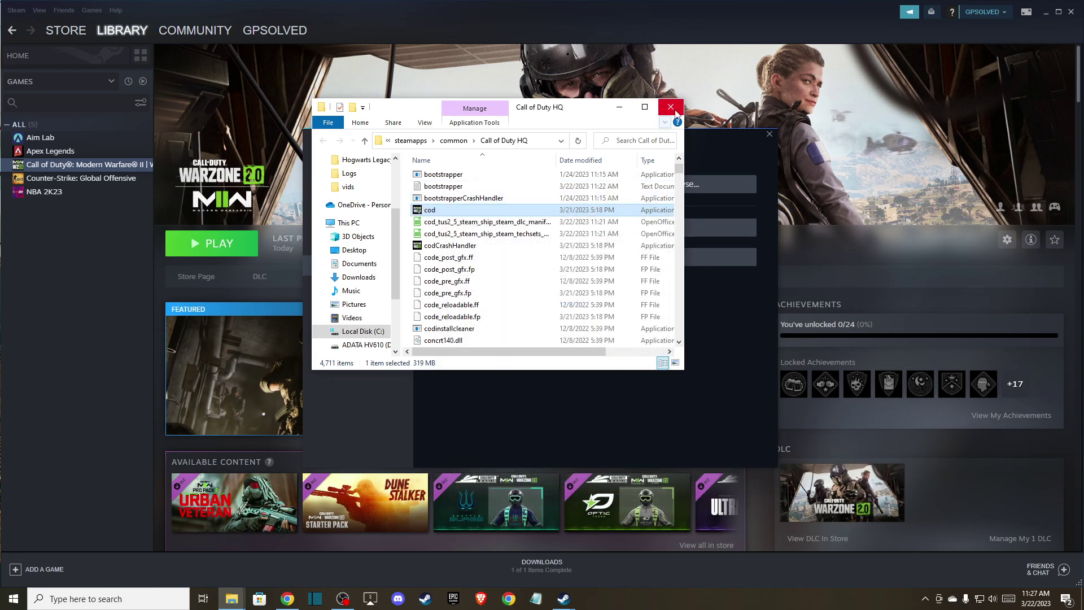
# Close the game folder and search 'check for updates' to confirm Windows is up to date.
pyautogui.click(670, 106)
pyautogui.click(111, 602)
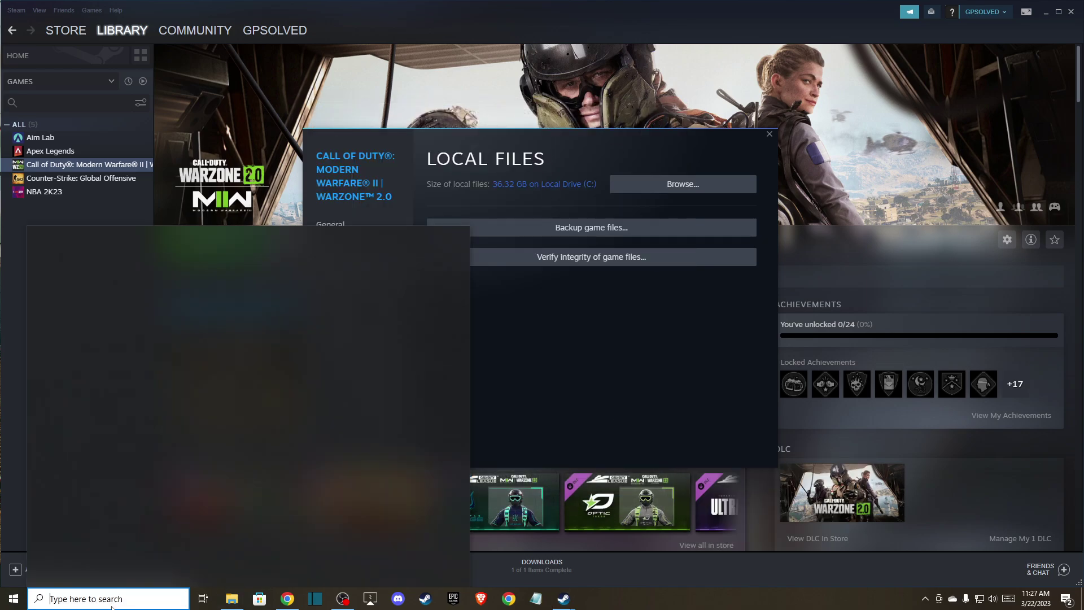
pyautogui.write('c')
pyautogui.press('BackSpace')
pyautogui.write('ch')
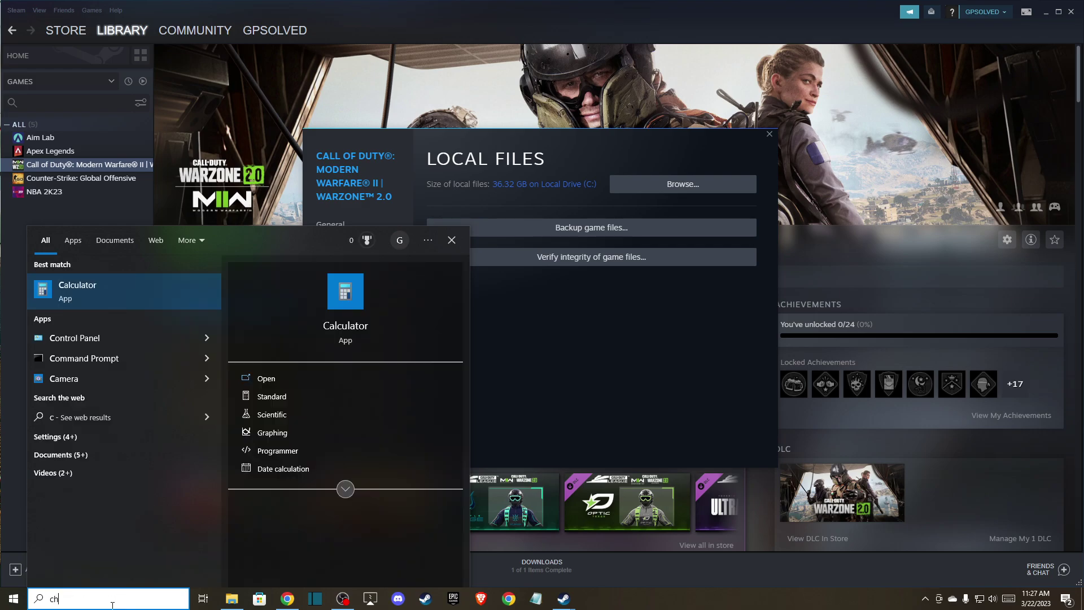
pyautogui.write('eck')
pyautogui.press('Return')
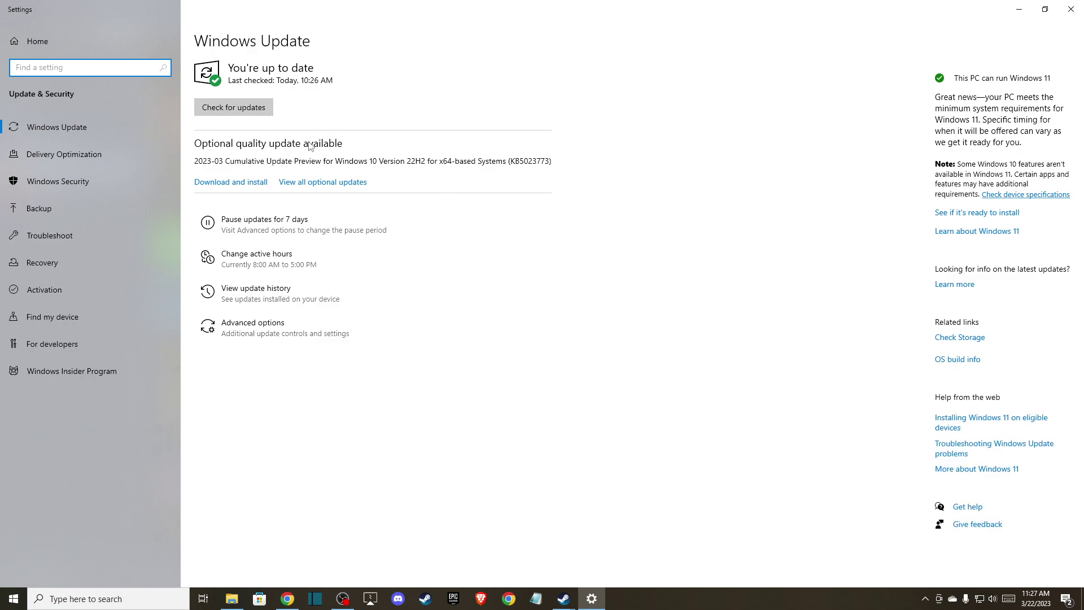
pyautogui.click(1071, 13)
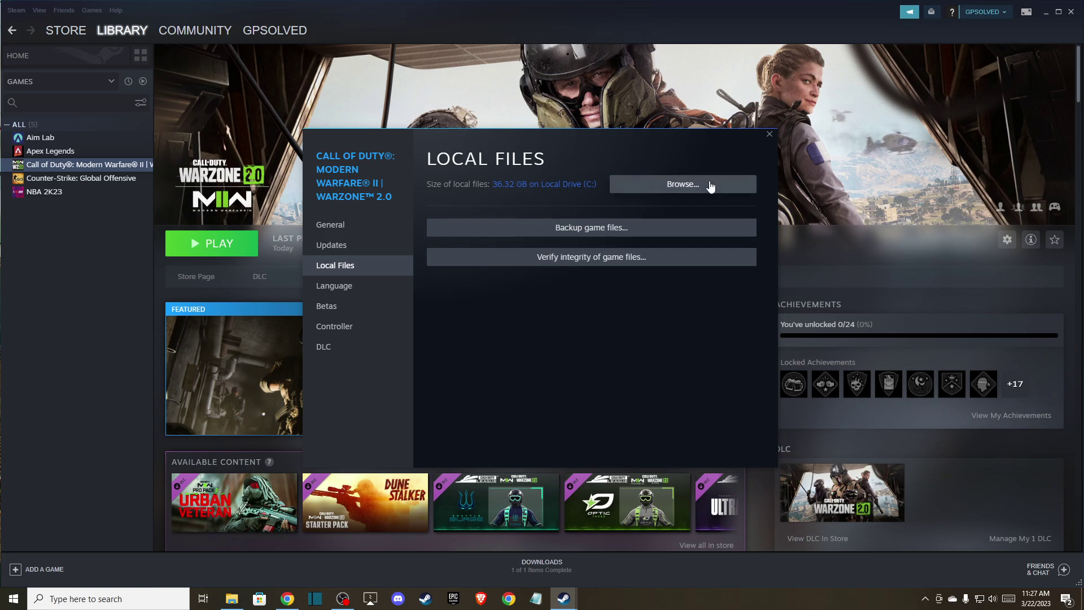
# In GeForce Experience, confirm Game Ready driver 531.29 is current and the In-Game Overlay is off.
pyautogui.click(1046, 12)
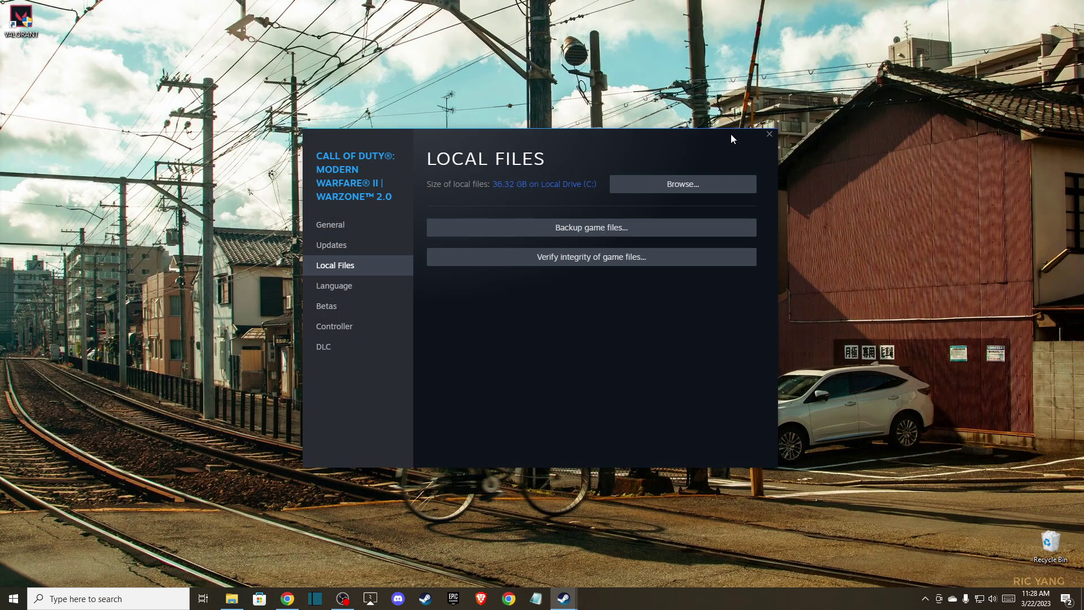
pyautogui.click(71, 601)
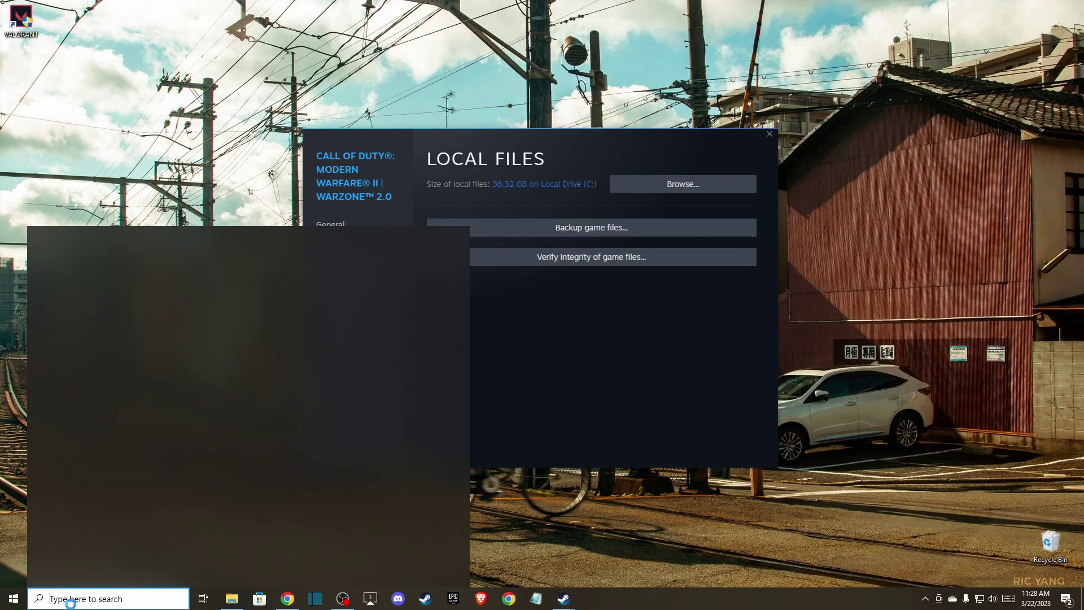
pyautogui.write('gef')
pyautogui.press('Return')
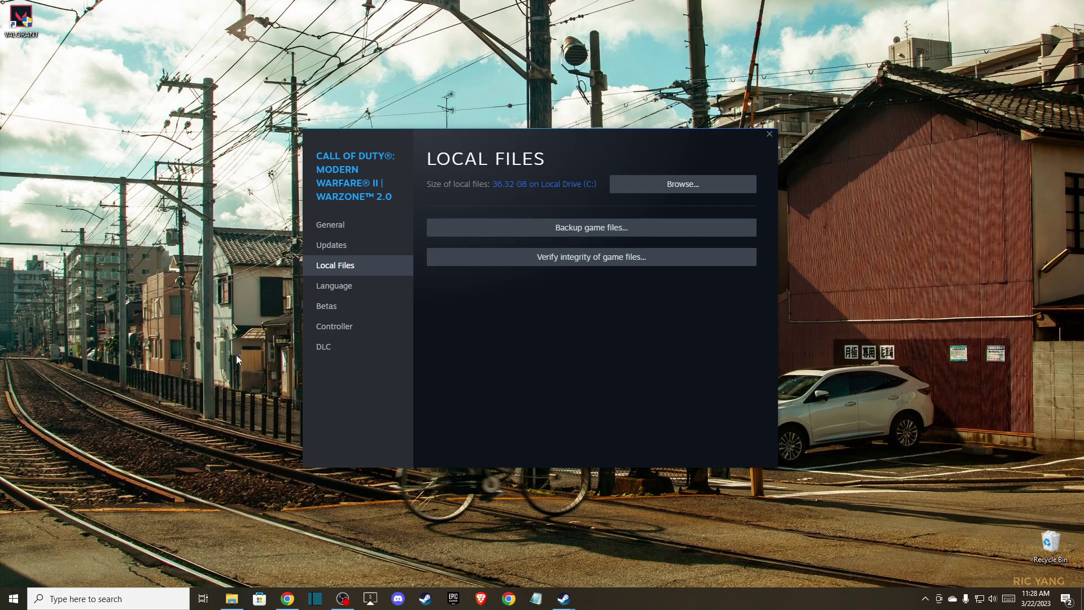
pyautogui.click(347, 105)
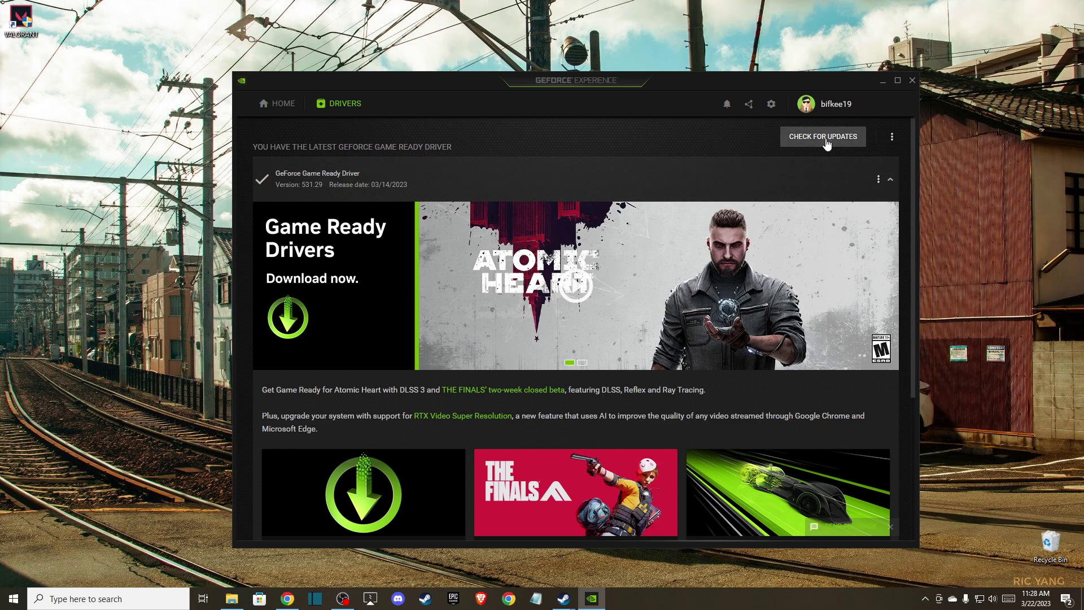
pyautogui.click(821, 136)
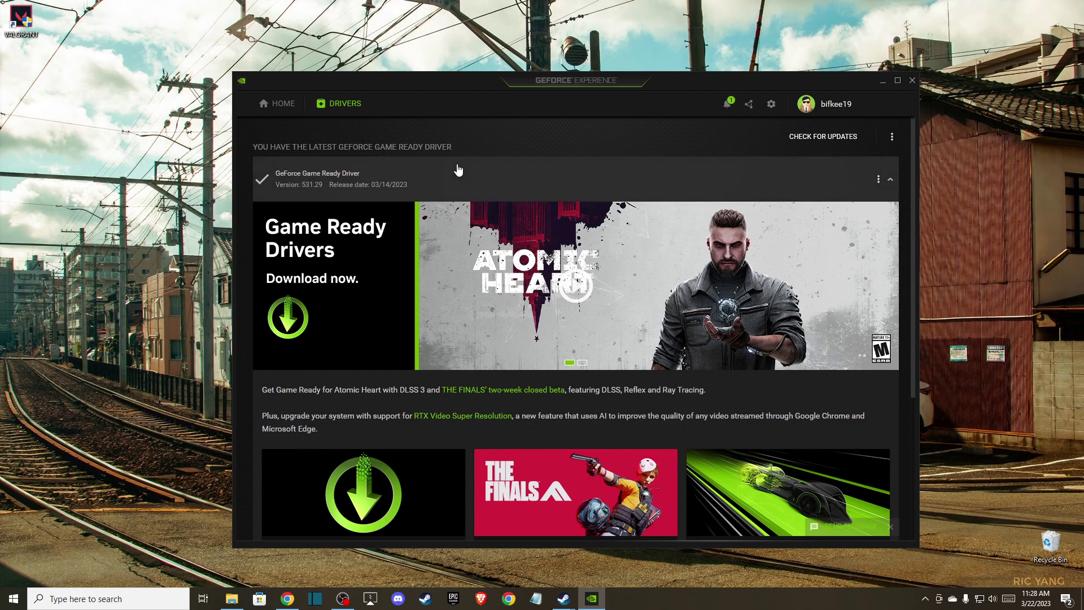
pyautogui.click(769, 105)
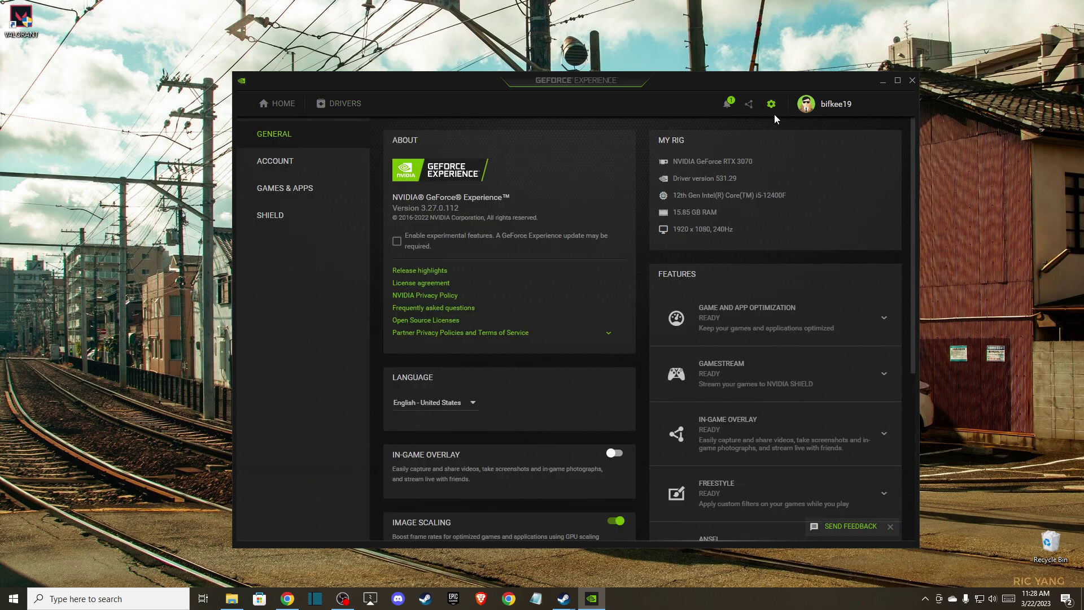
pyautogui.scroll(-3, 478, 207)
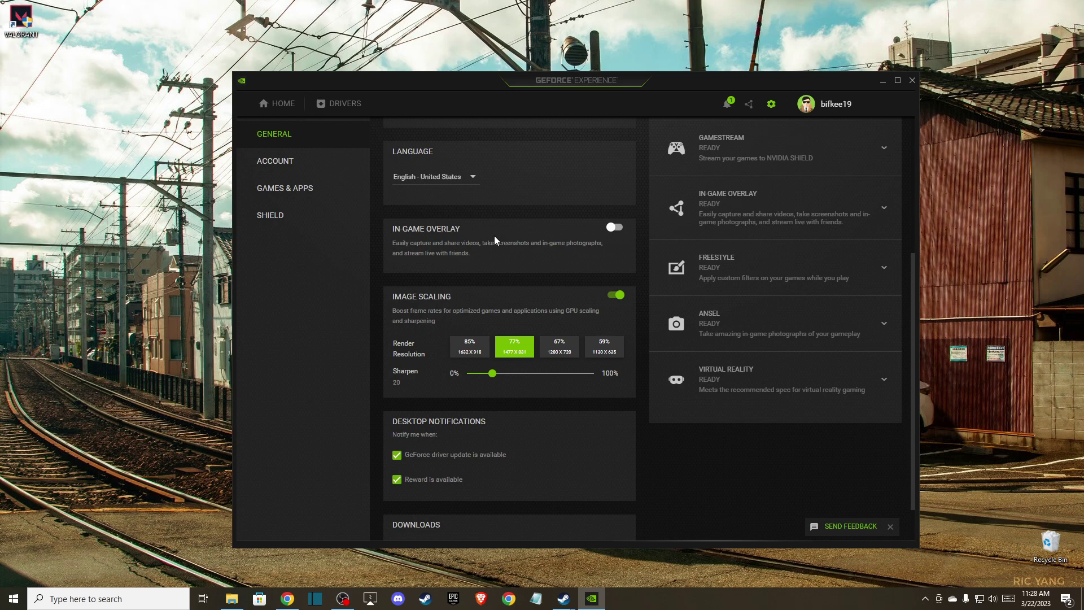
pyautogui.scroll(-1, 513, 254)
pyautogui.scroll(4, 512, 261)
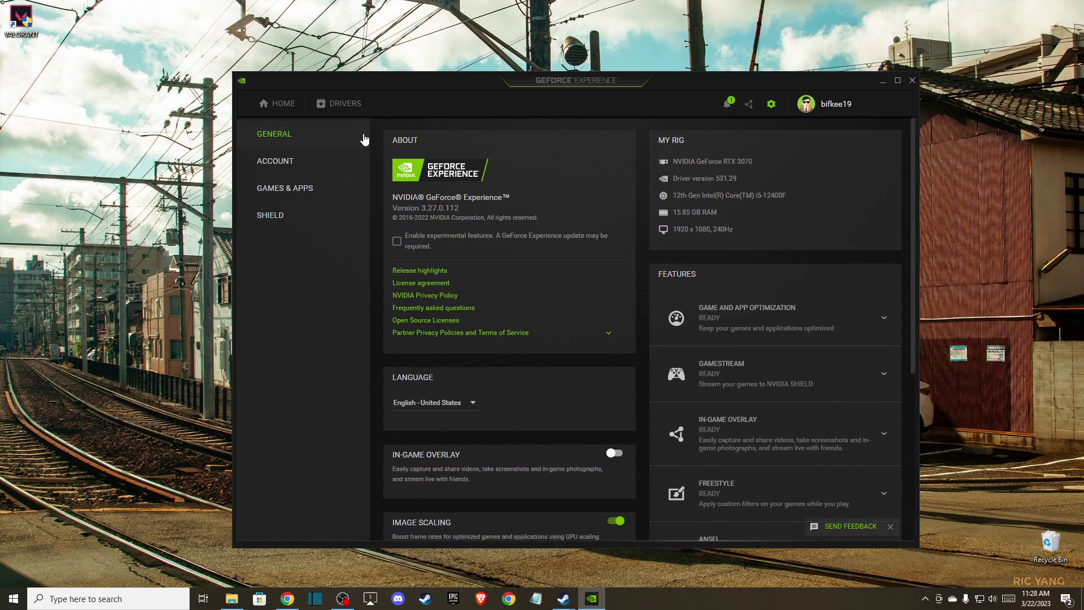
pyautogui.click(912, 80)
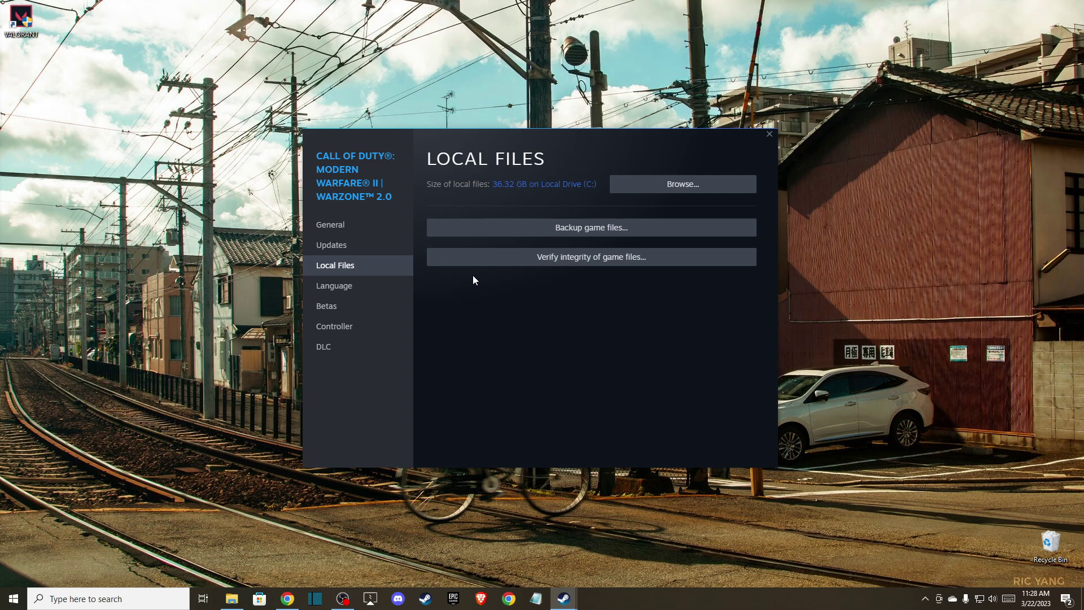